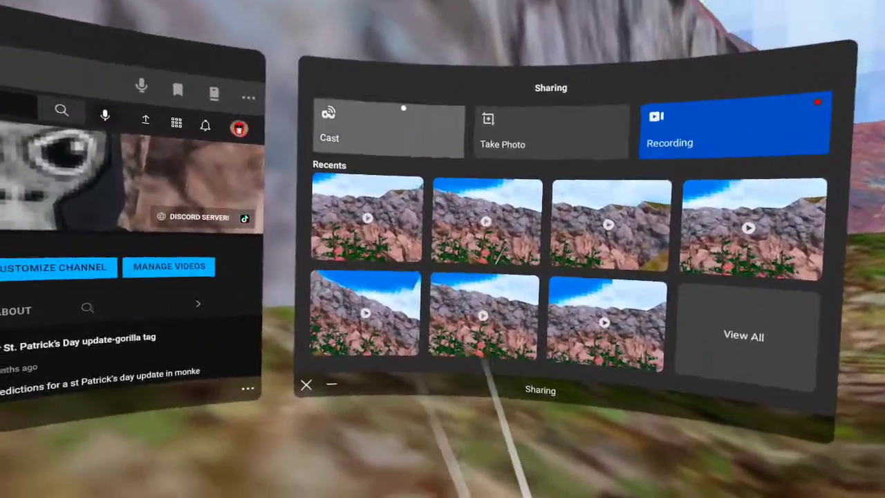
# - Switch to the blank new tab and focus its 'Search or enter website' bar
pyautogui.click(405, 117)
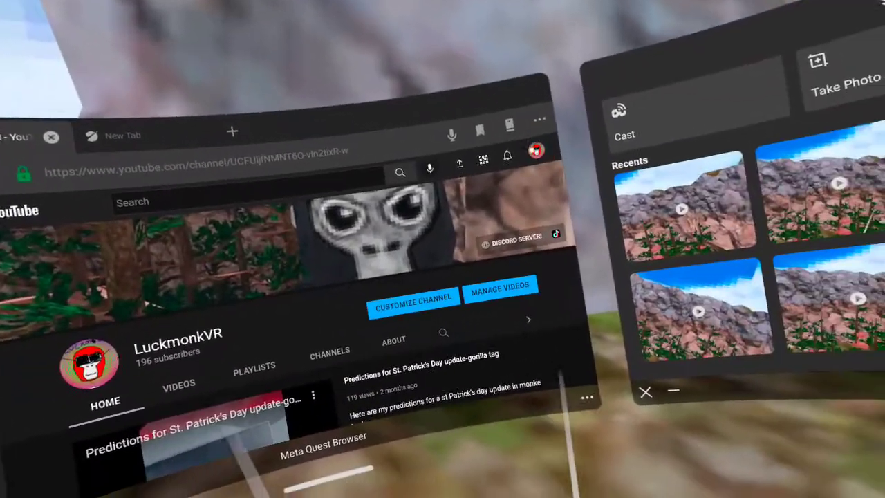
pyautogui.click(538, 151)
pyautogui.click(419, 118)
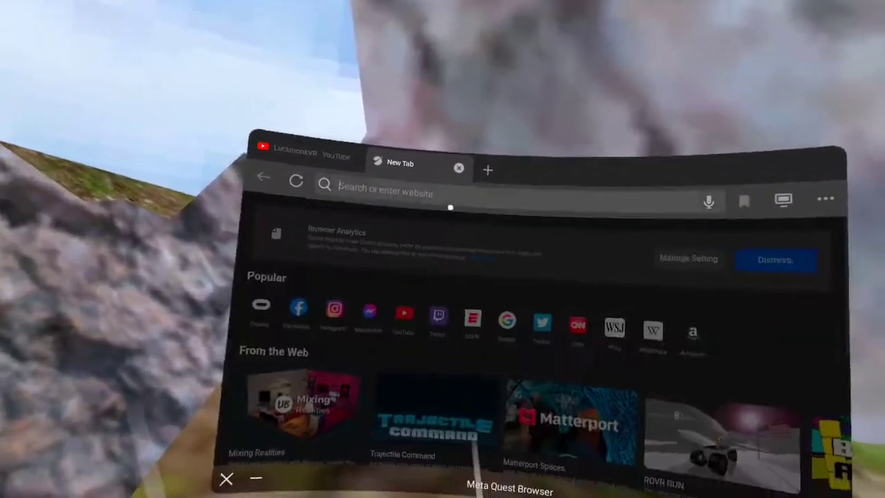
pyautogui.click(408, 150)
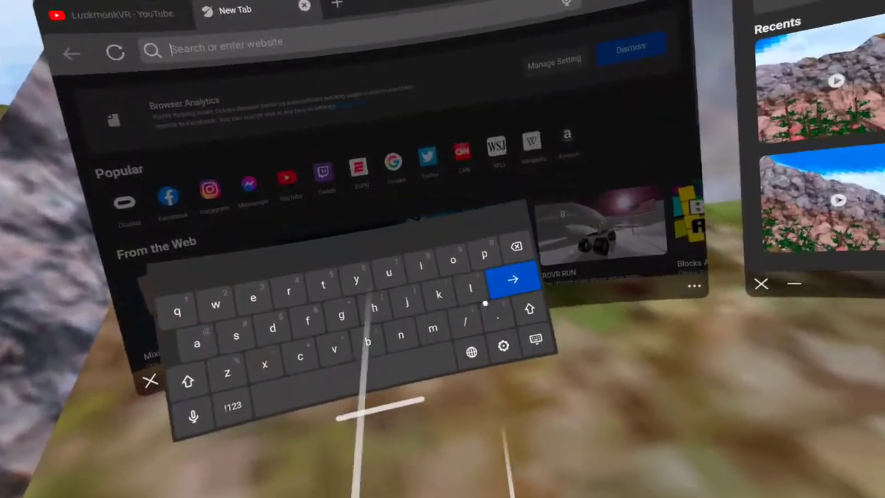
# - Type a query starting 'pi' and run the 'pixelated editor' suggestion
pyautogui.write('pi')
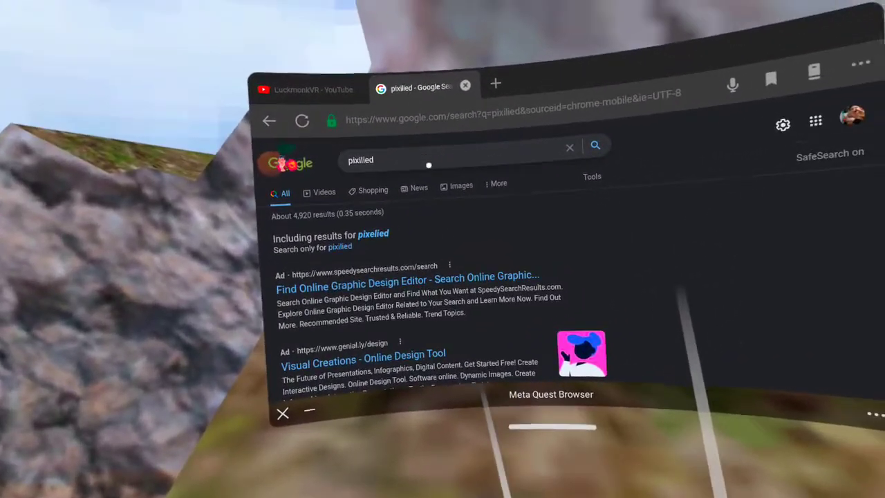
pyautogui.click(429, 166)
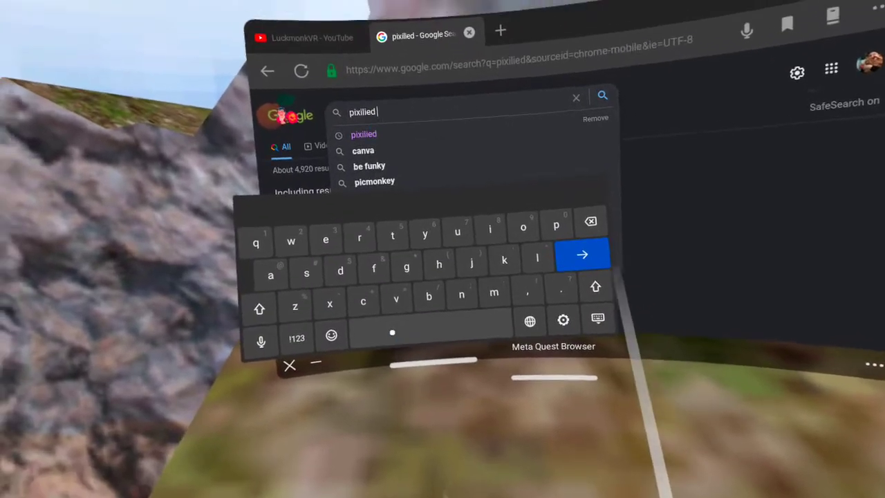
pyautogui.click(392, 332)
pyautogui.click(336, 219)
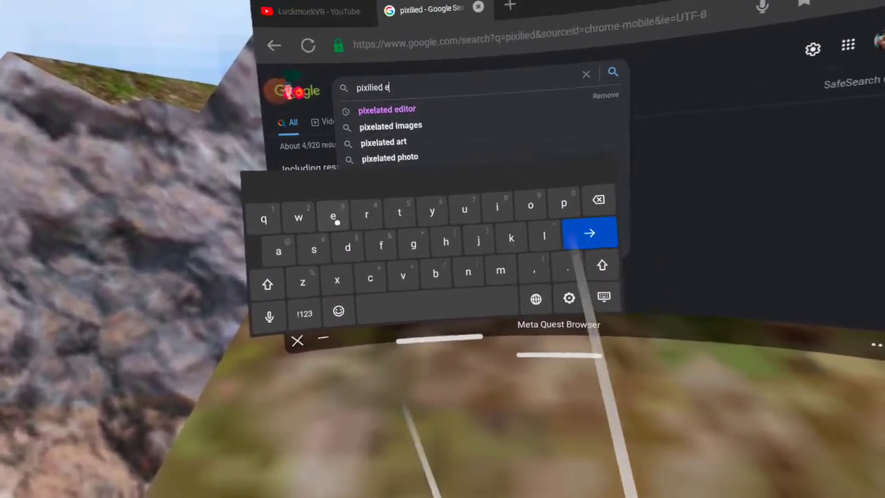
pyautogui.click(348, 246)
pyautogui.click(405, 131)
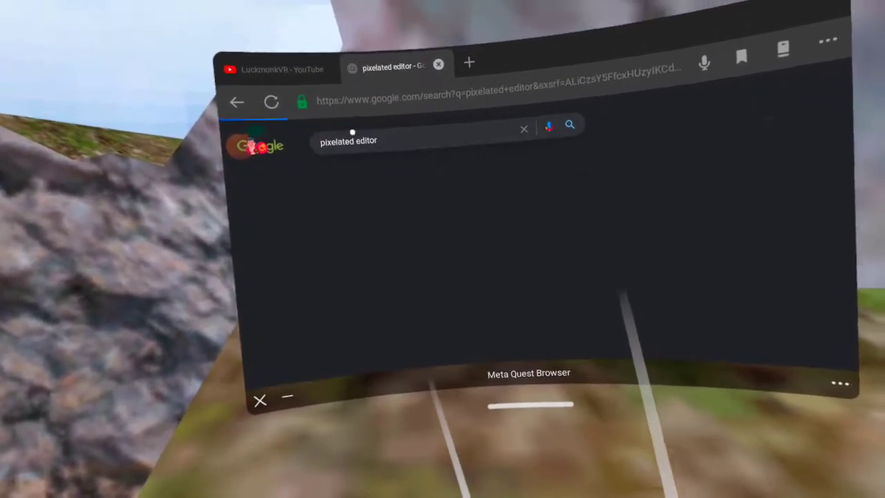
# - Correct the query to 'pixelied editor', search, and open the Pixelied result
pyautogui.click(408, 81)
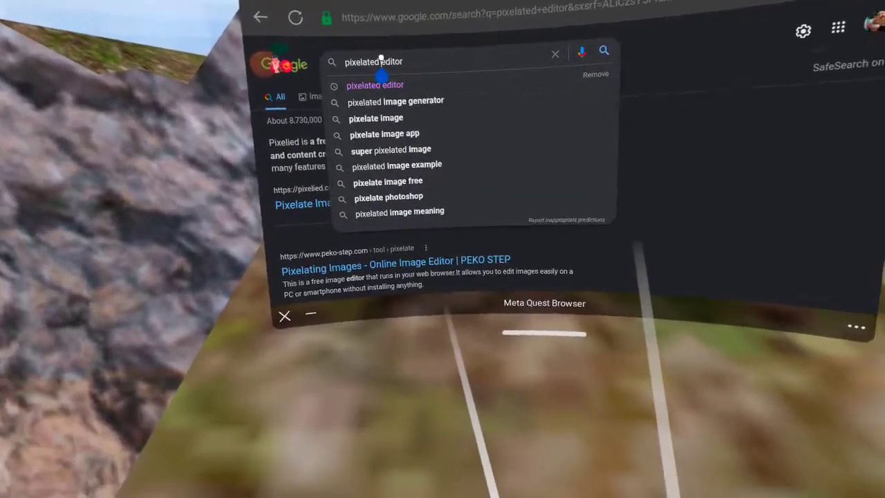
pyautogui.click(449, 188)
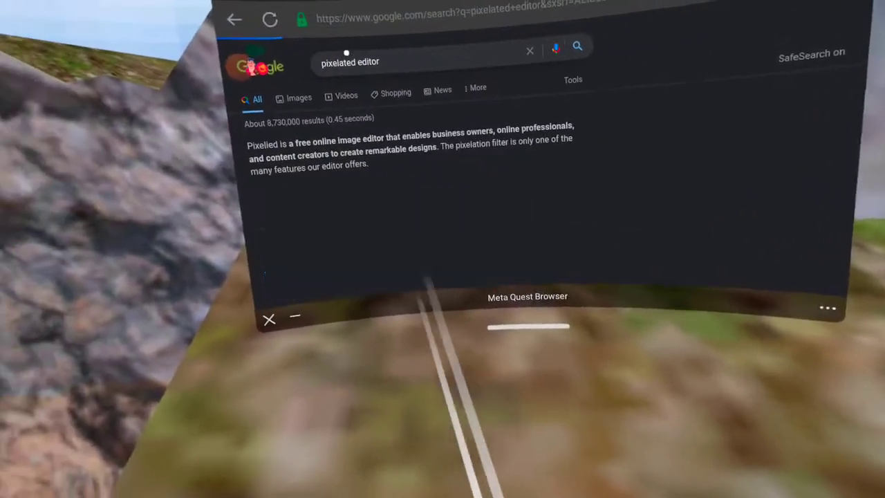
pyautogui.click(356, 60)
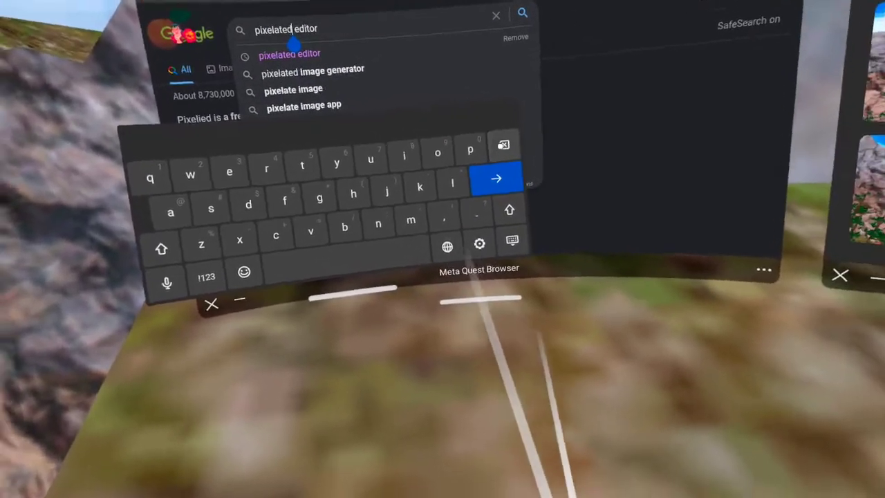
pyautogui.press('BackSpace')
pyautogui.press('BackSpace')
pyautogui.press('BackSpace')
pyautogui.press('BackSpace')
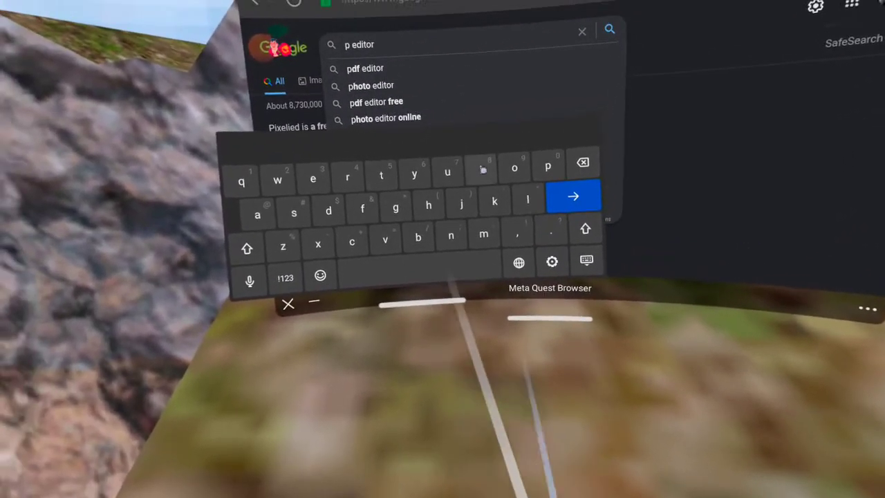
pyautogui.click(483, 169)
pyautogui.write('e')
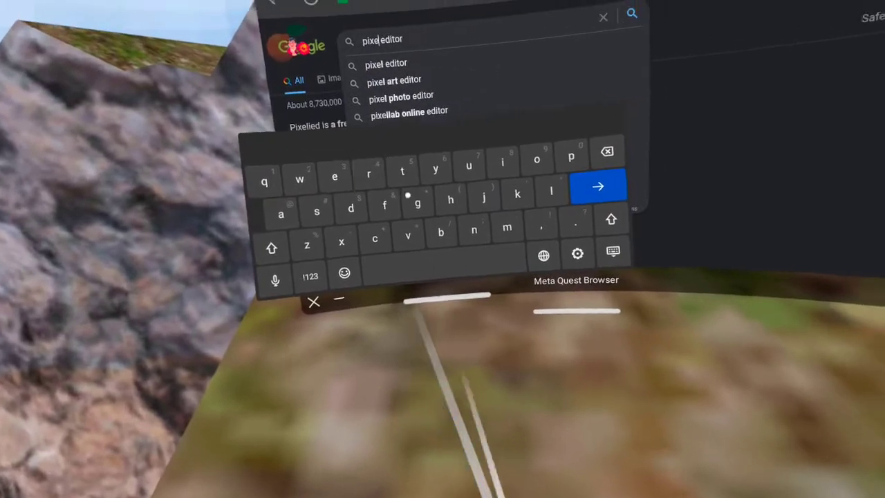
pyautogui.write('li')
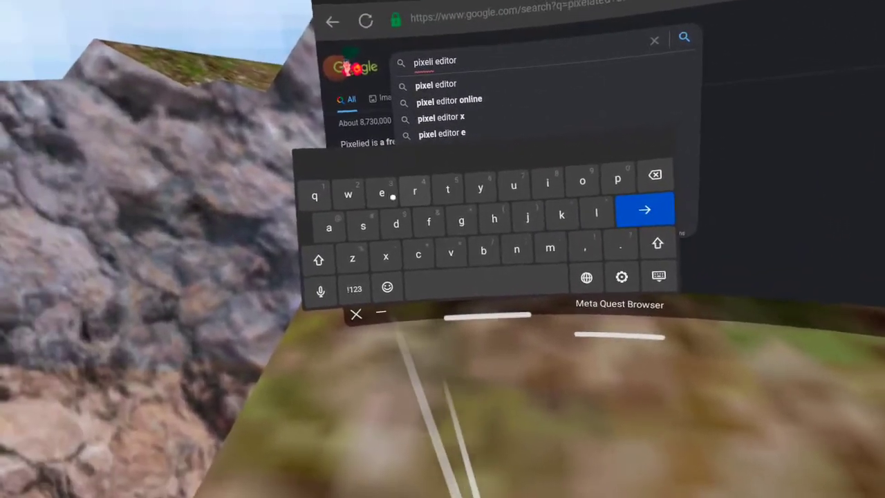
pyautogui.write('ed')
pyautogui.click(498, 195)
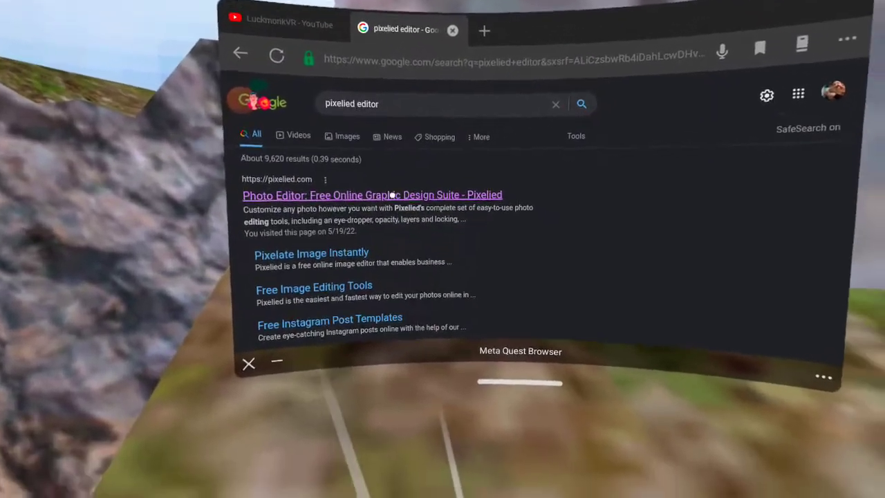
pyautogui.click(387, 235)
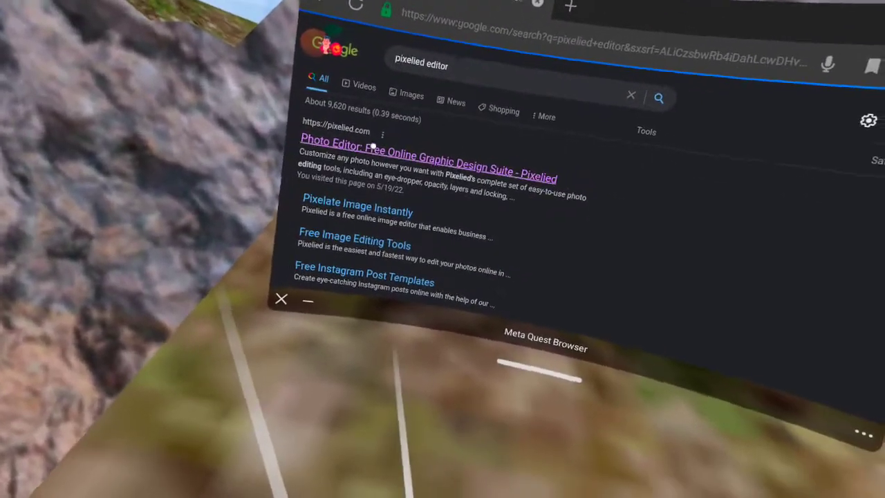
# - Open Pixelied's Start Designing upload page, then return to the YouTube channel tab
pyautogui.click(356, 131)
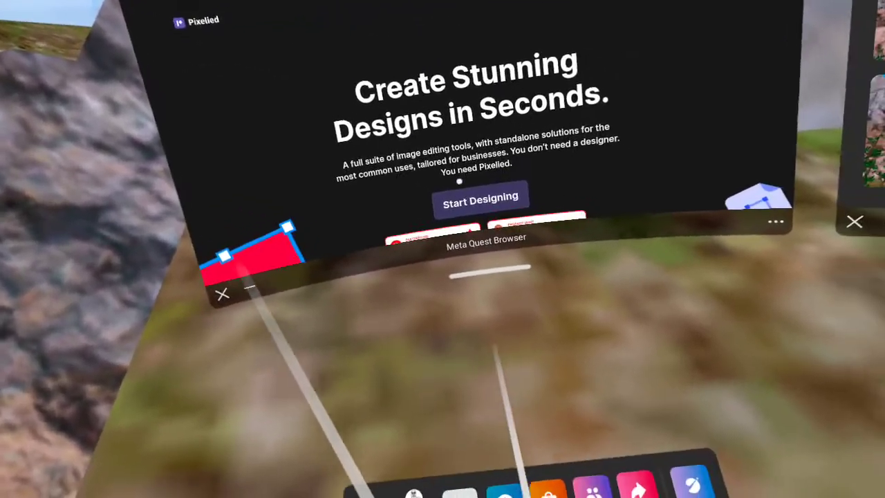
pyautogui.click(442, 196)
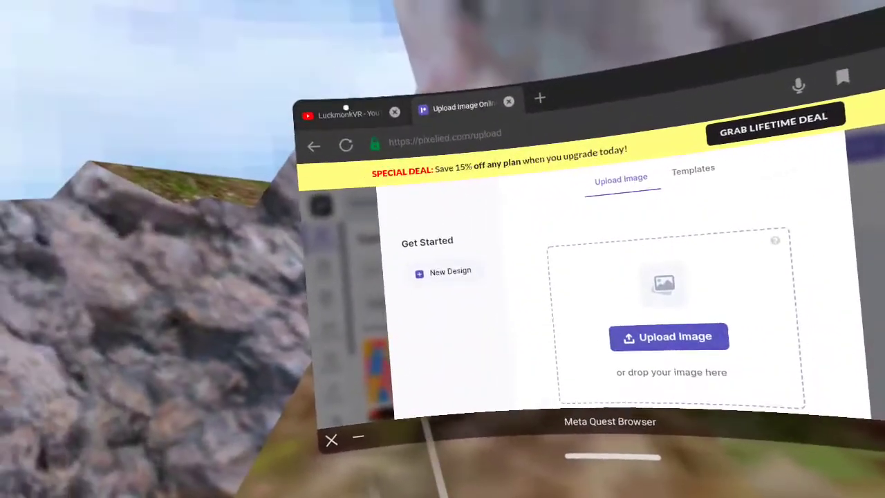
pyautogui.click(304, 95)
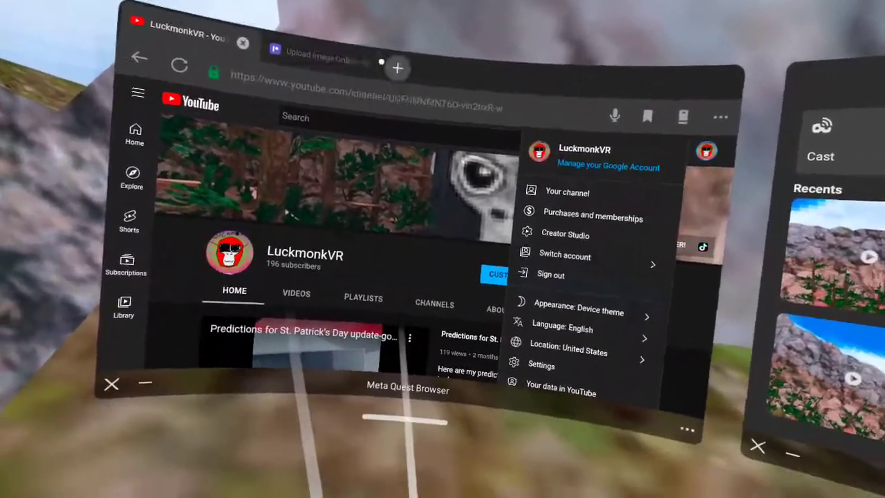
# - Close the Pixelied tab and open YouTube Studio's Upload videos file picker
pyautogui.click(381, 62)
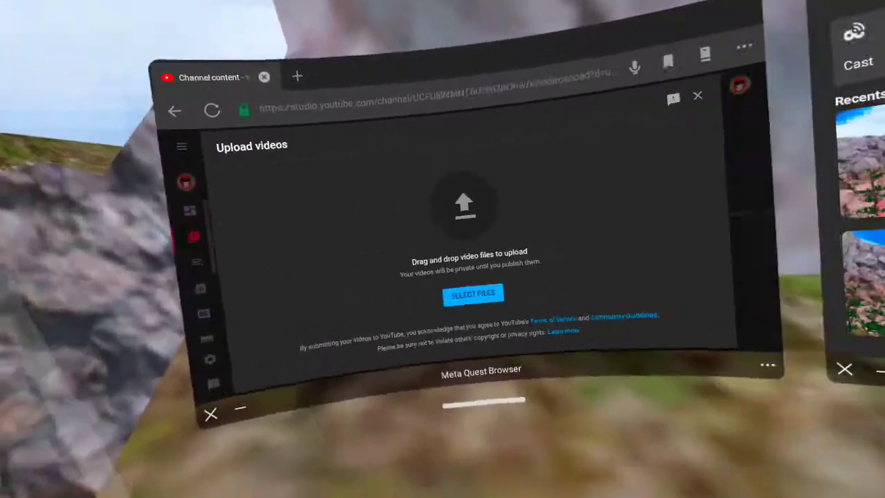
pyautogui.click(458, 256)
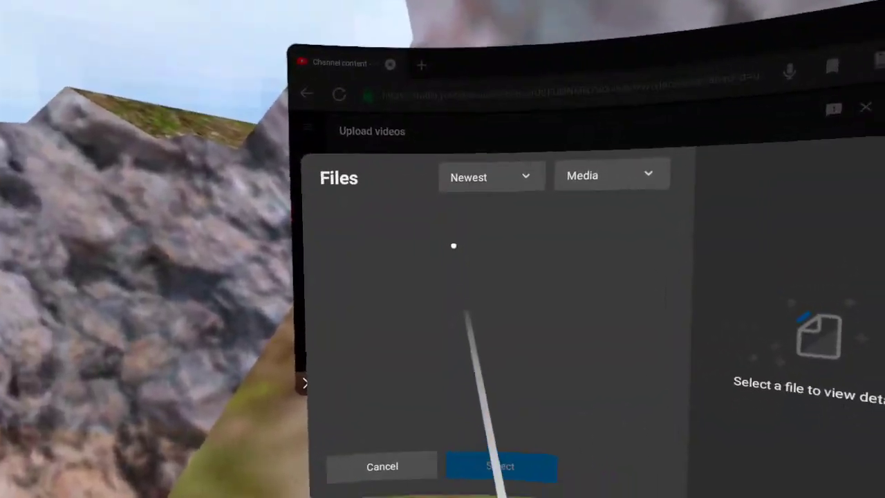
# - Upload the newest headset recording, com.oculus.shellenv-20220519-202025.mp4
pyautogui.click(205, 196)
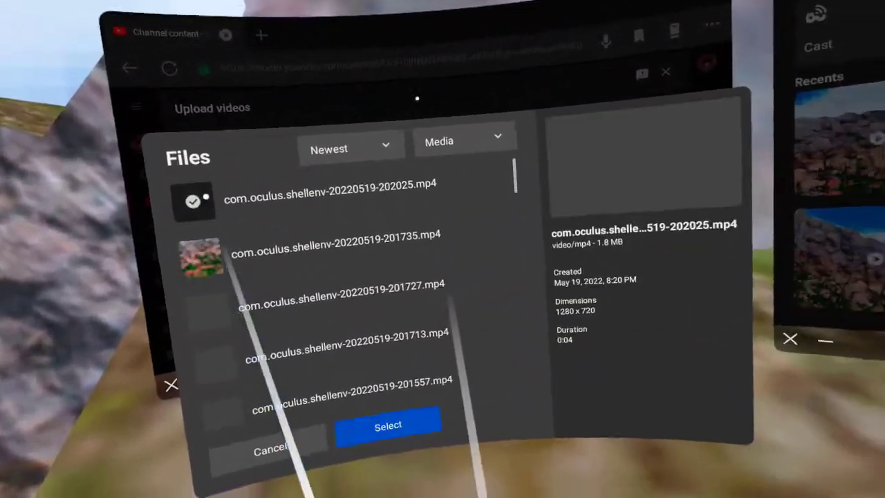
pyautogui.click(388, 425)
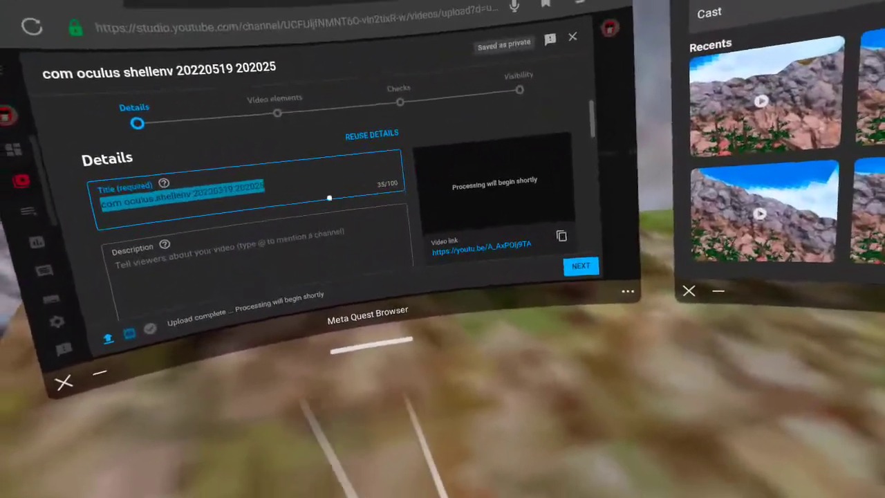
# - Keep the default title, leave the description empty, and scroll down to Playlists
pyautogui.click(330, 199)
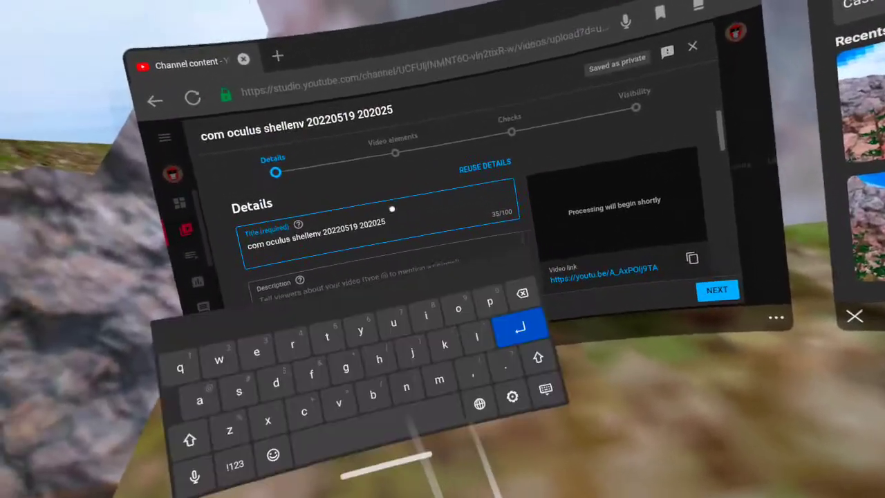
pyautogui.click(547, 394)
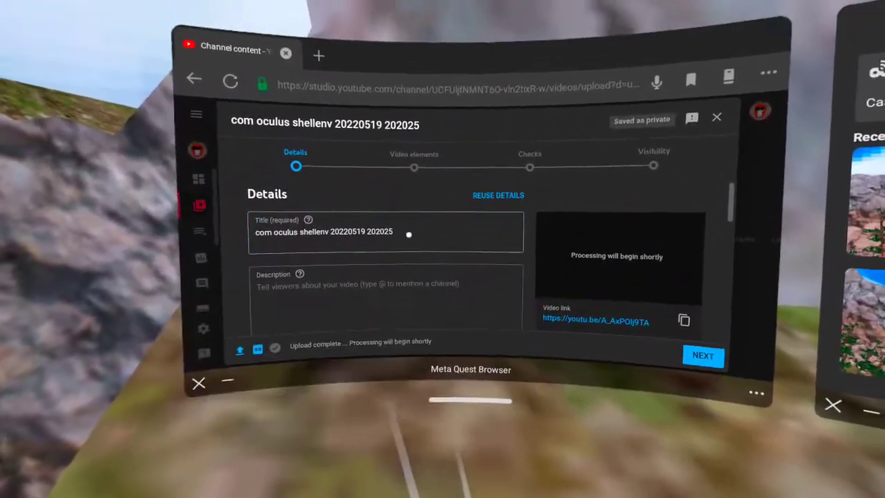
pyautogui.click(421, 264)
pyautogui.scroll(-5, 372, 263)
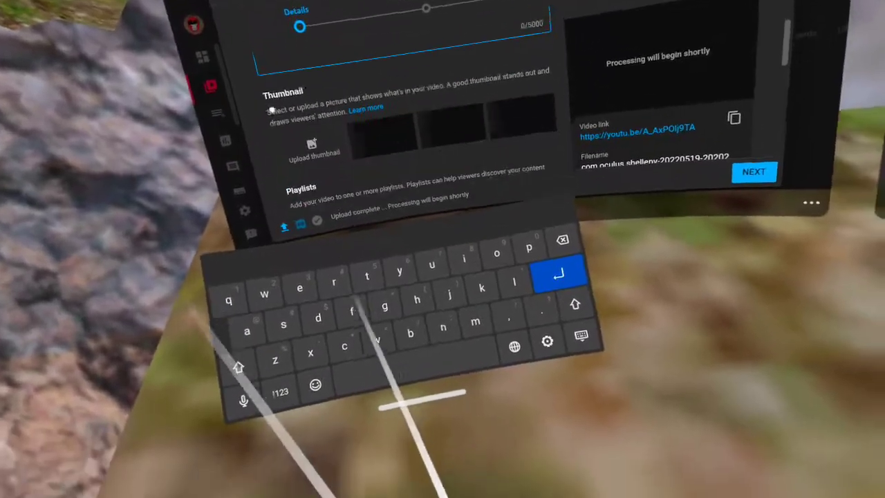
pyautogui.press('super')
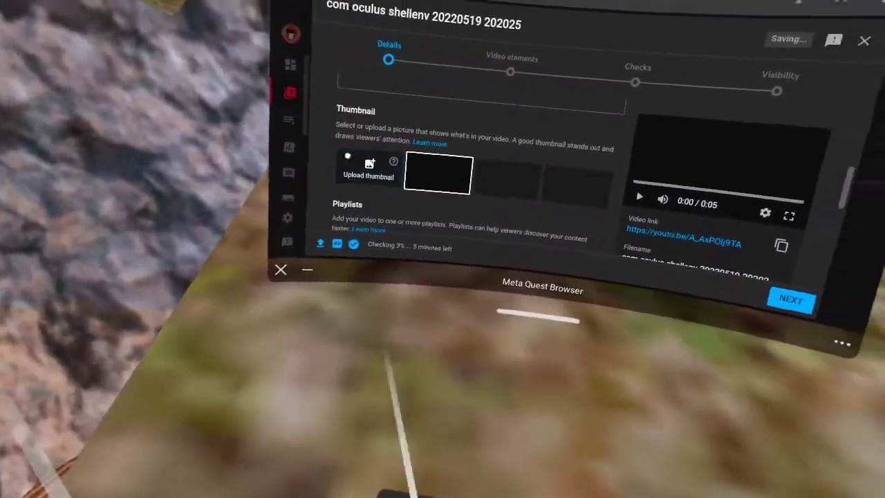
pyautogui.scroll(-3, 347, 186)
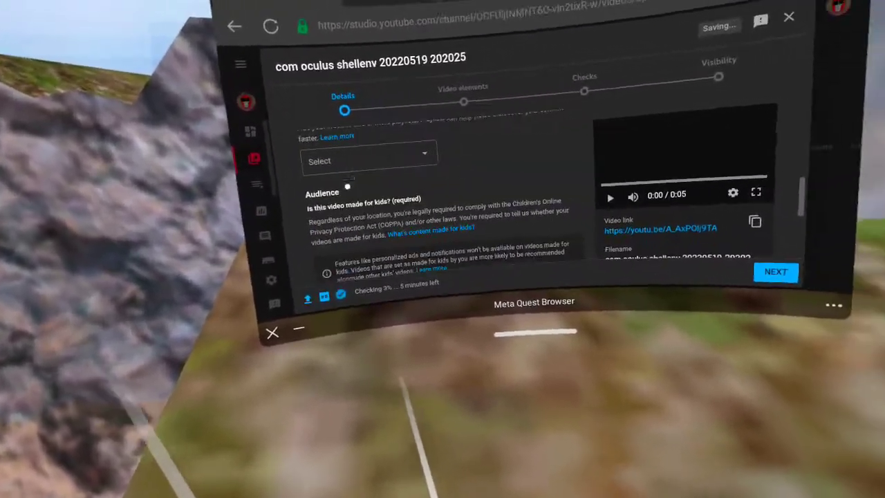
pyautogui.scroll(3, 369, 199)
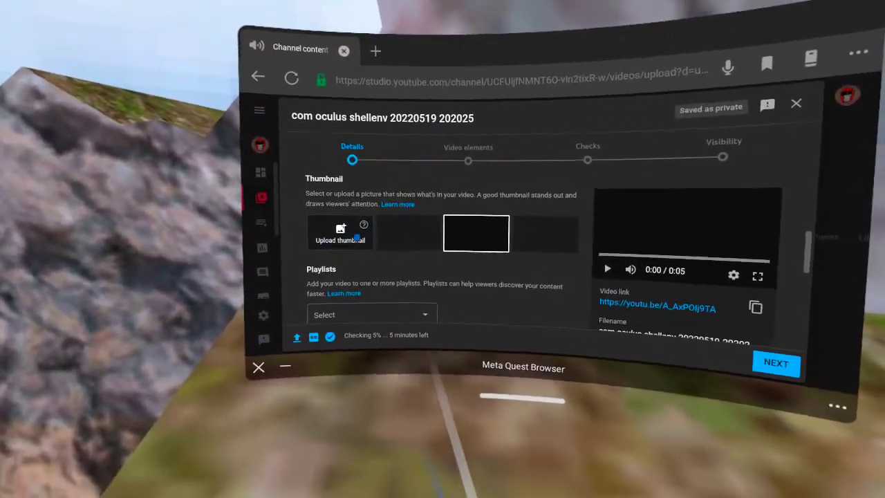
pyautogui.scroll(-1, 350, 262)
pyautogui.scroll(-1, 350, 261)
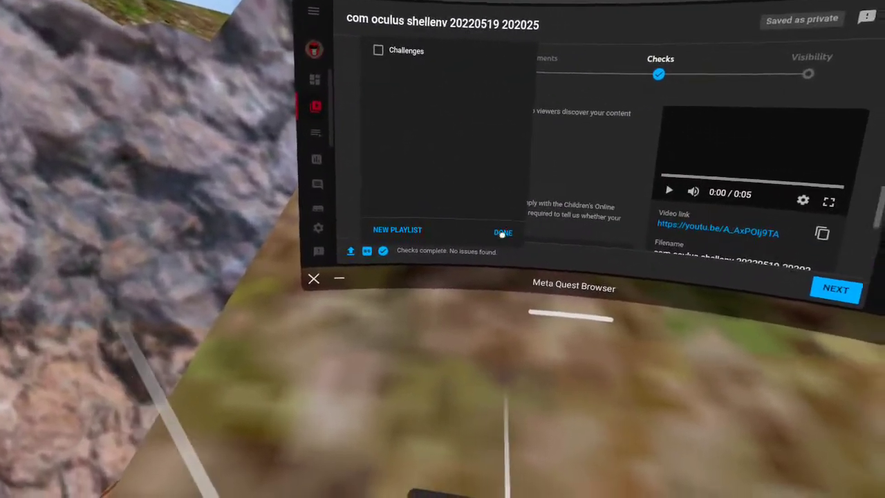
# - Skip the playlist, mark the video 'No, it's not made for kids', and review advanced details
pyautogui.click(546, 227)
pyautogui.click(456, 166)
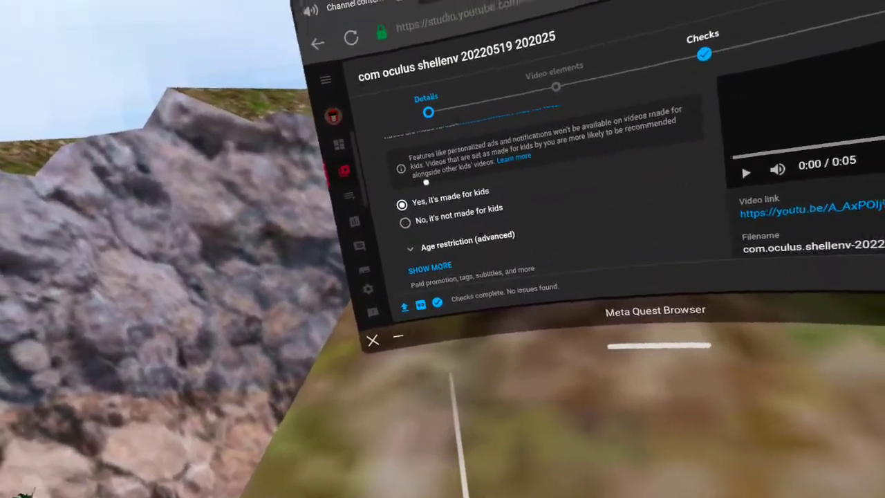
pyautogui.click(419, 217)
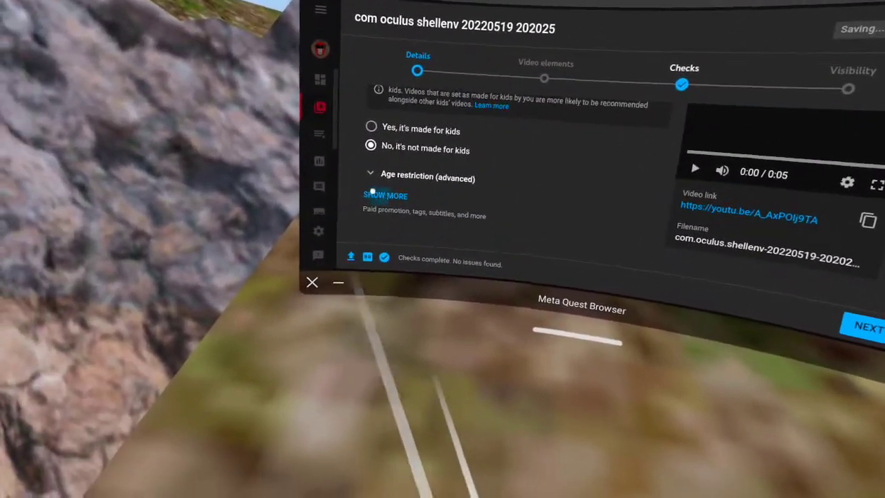
pyautogui.scroll(-3, 401, 201)
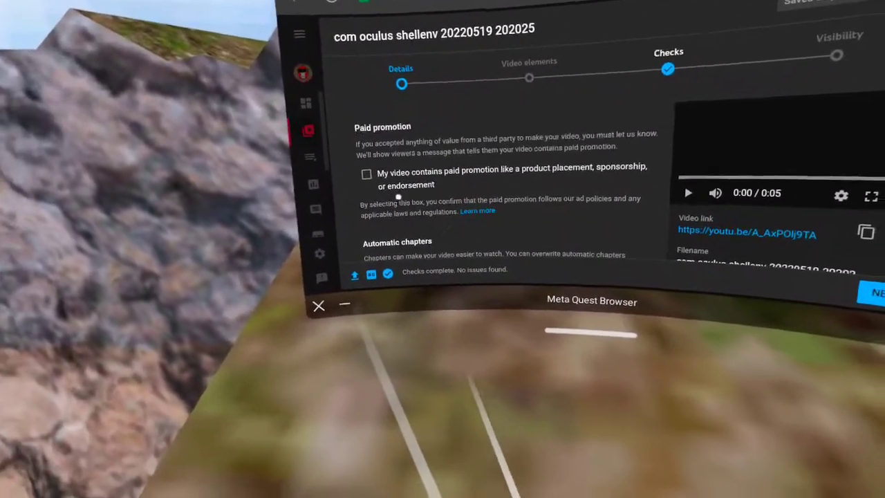
pyautogui.scroll(-3, 416, 222)
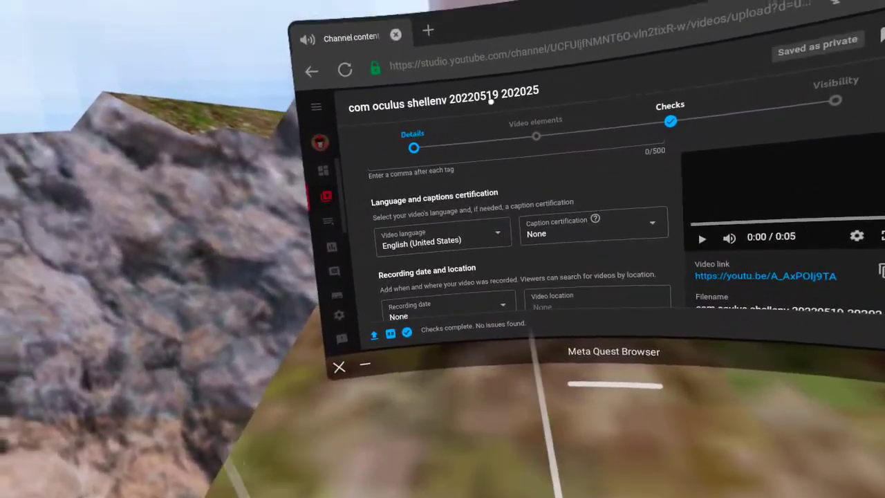
# - Advance to Video elements, review its options, and start adding subtitles
pyautogui.click(503, 163)
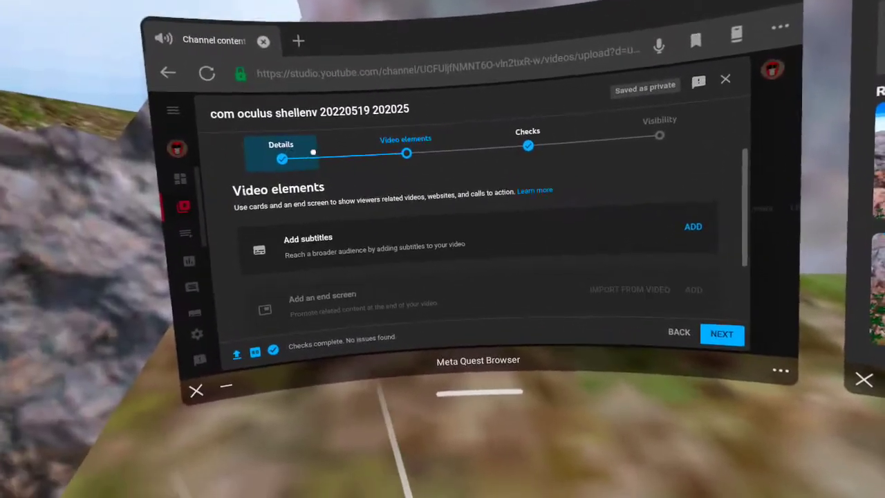
pyautogui.scroll(-2, 470, 200)
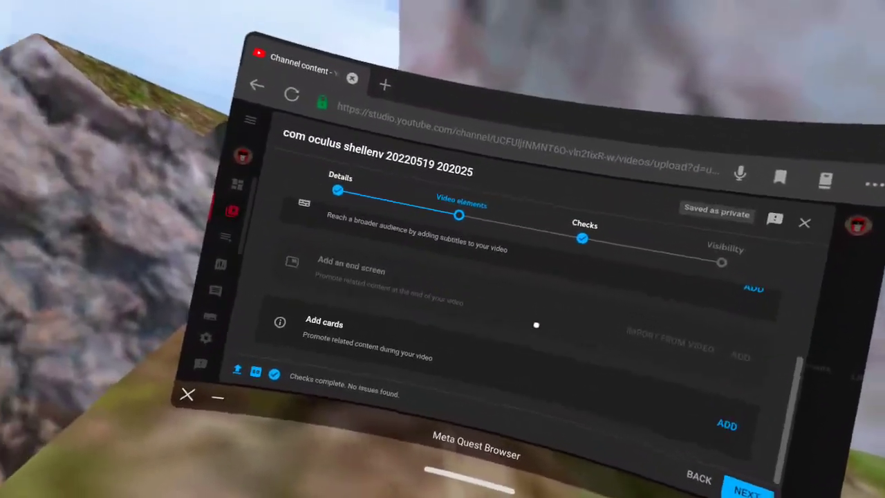
pyautogui.scroll(2, 536, 324)
pyautogui.scroll(2, 536, 324)
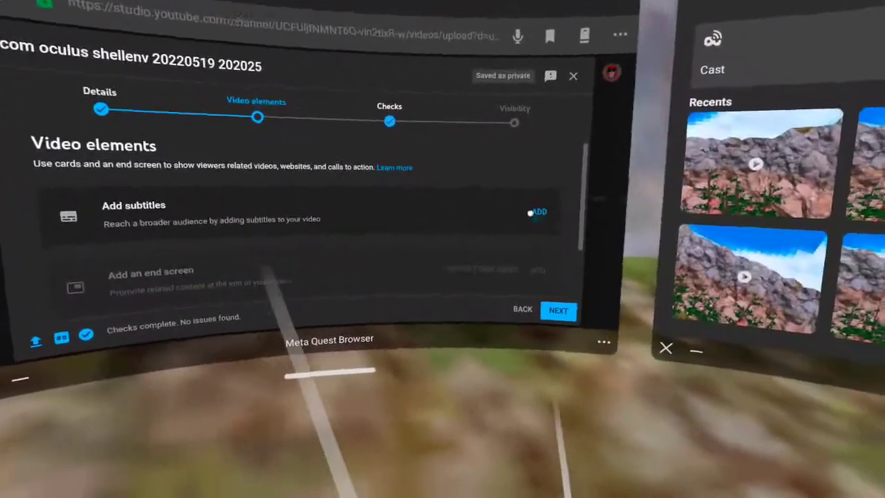
pyautogui.click(530, 213)
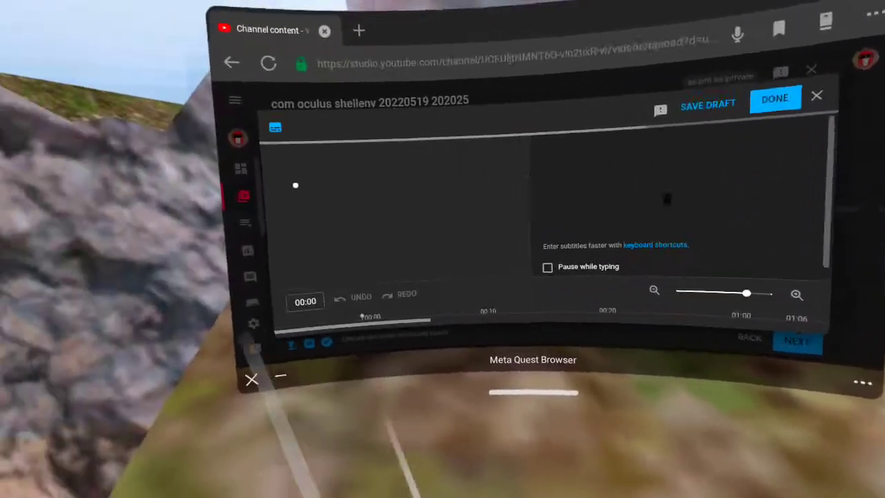
# - Save manually typed English (United States) subtitles and advance through Checks to Visibility
pyautogui.click(398, 227)
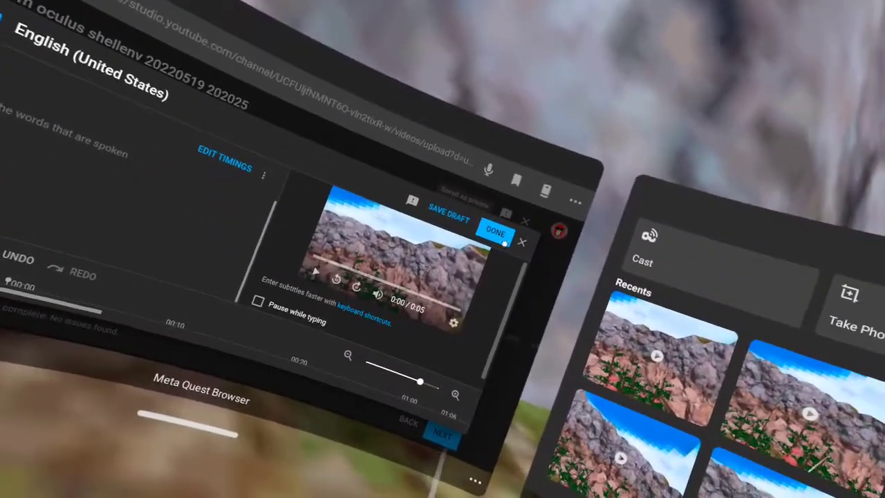
pyautogui.click(494, 204)
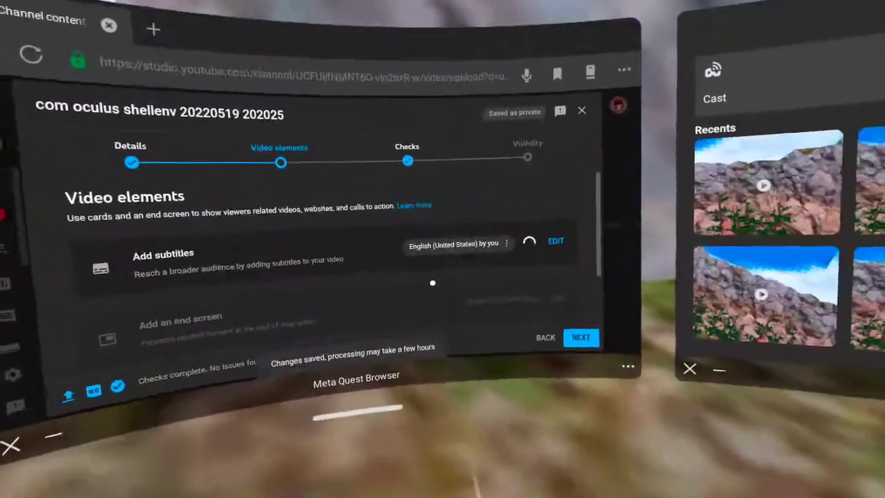
pyautogui.scroll(-3, 466, 228)
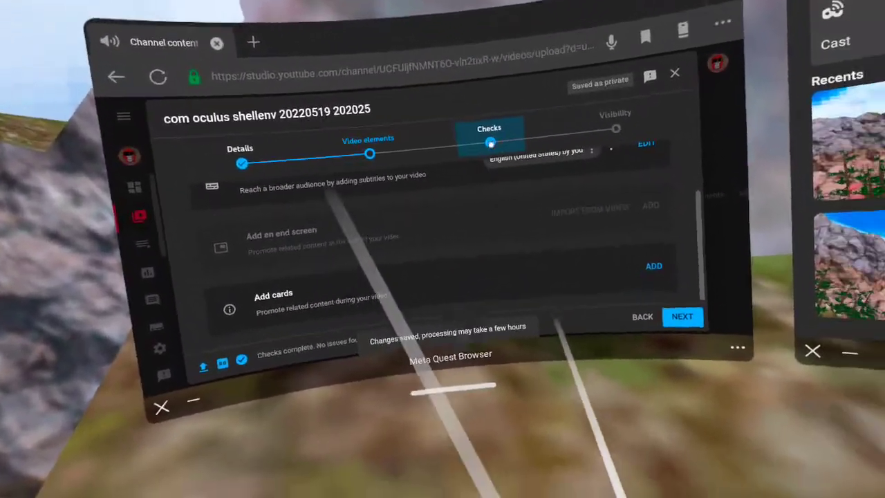
pyautogui.click(511, 191)
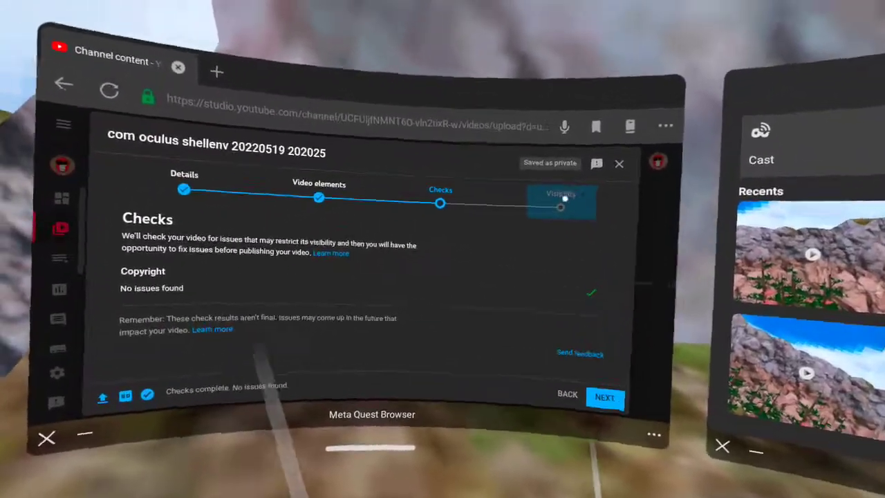
pyautogui.click(575, 156)
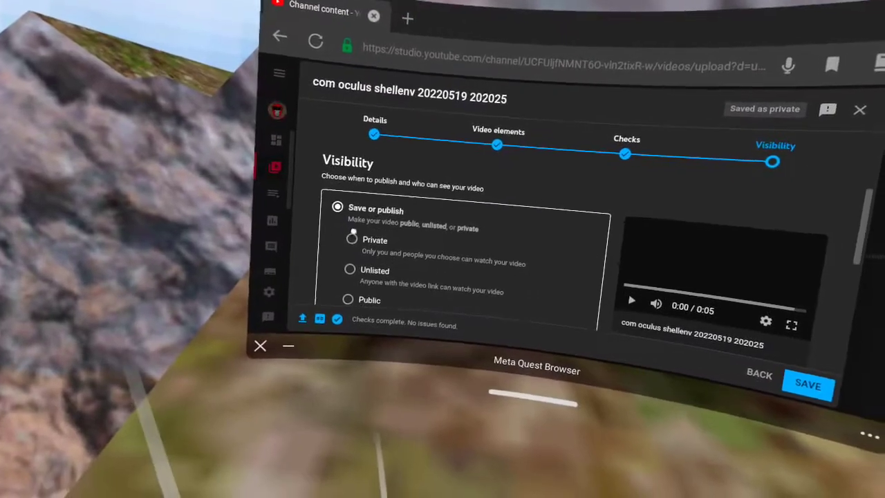
# - Try Private, then set the video's visibility to Public
pyautogui.click(355, 216)
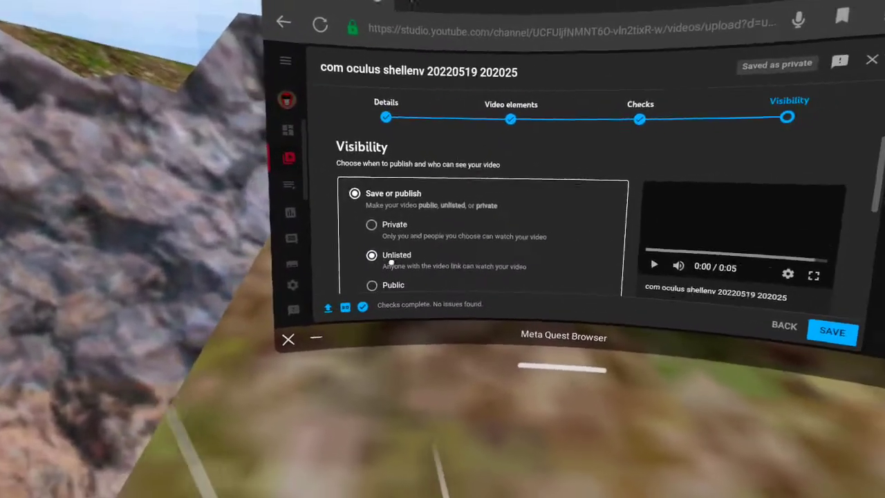
pyautogui.scroll(-1, 391, 237)
pyautogui.click(367, 260)
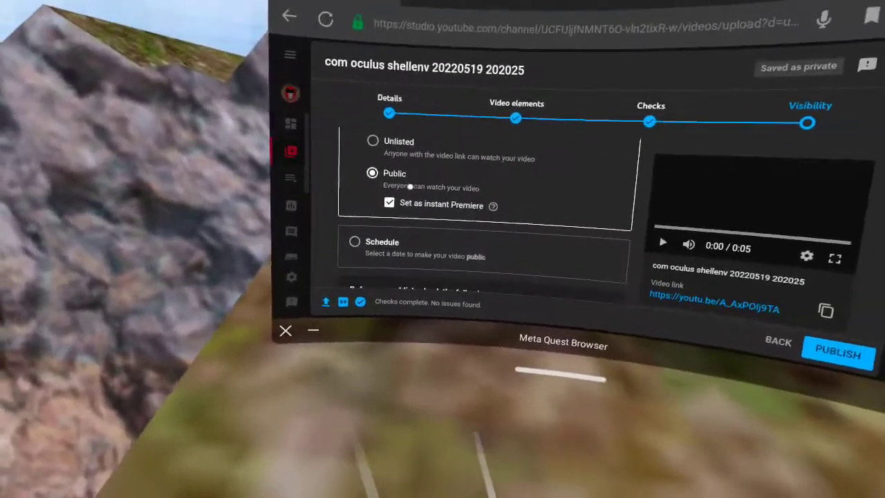
pyautogui.scroll(1, 444, 225)
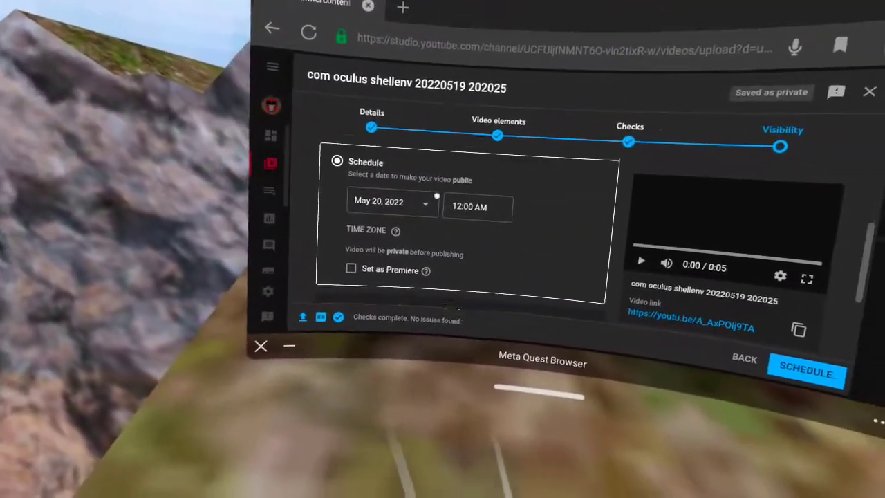
pyautogui.scroll(1, 388, 134)
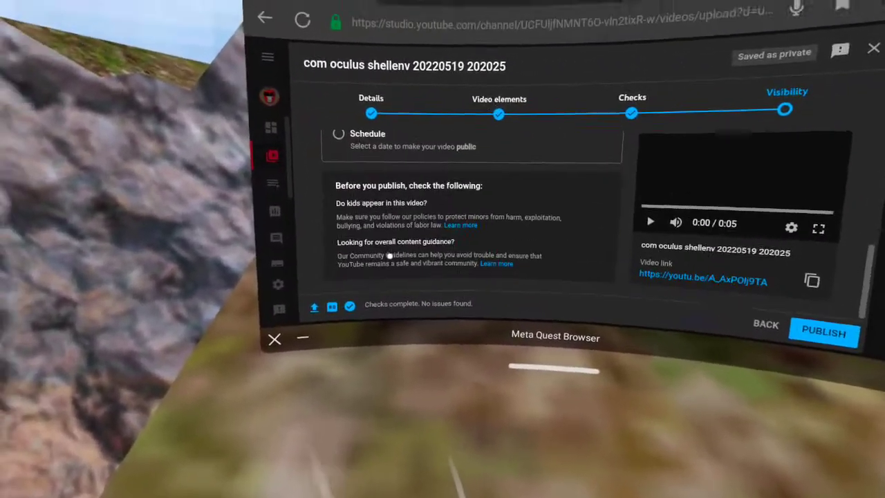